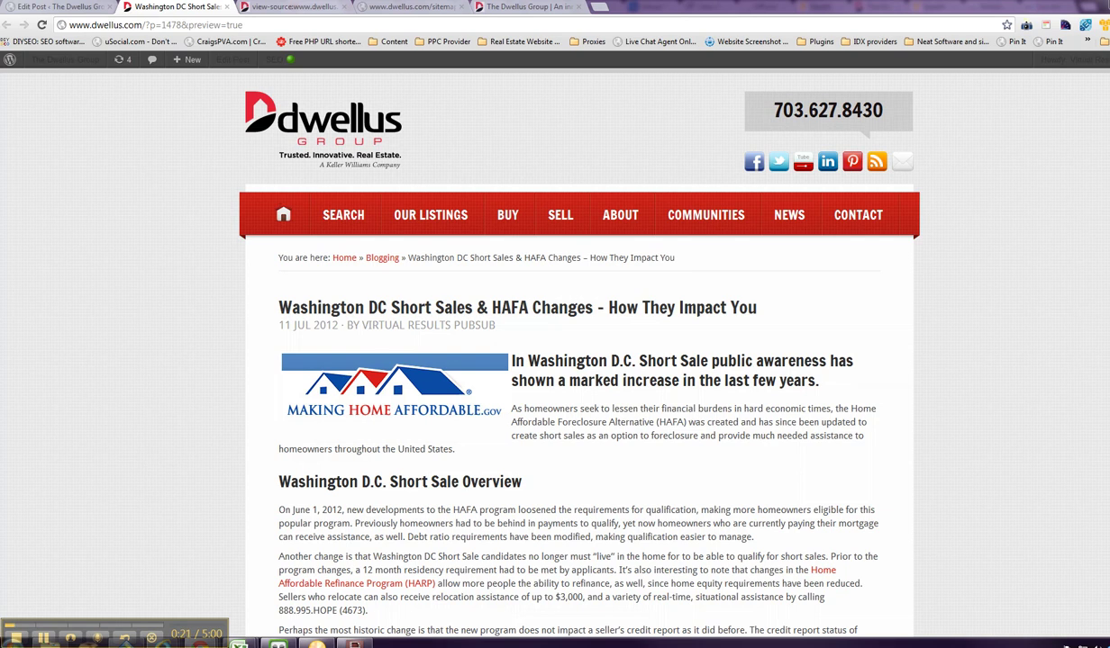
Open the Yoast SEO general settings from the post editor and review the Google, Bing and Alexa verification fields
{"action": "left_click", "coordinate": [33, 6]}
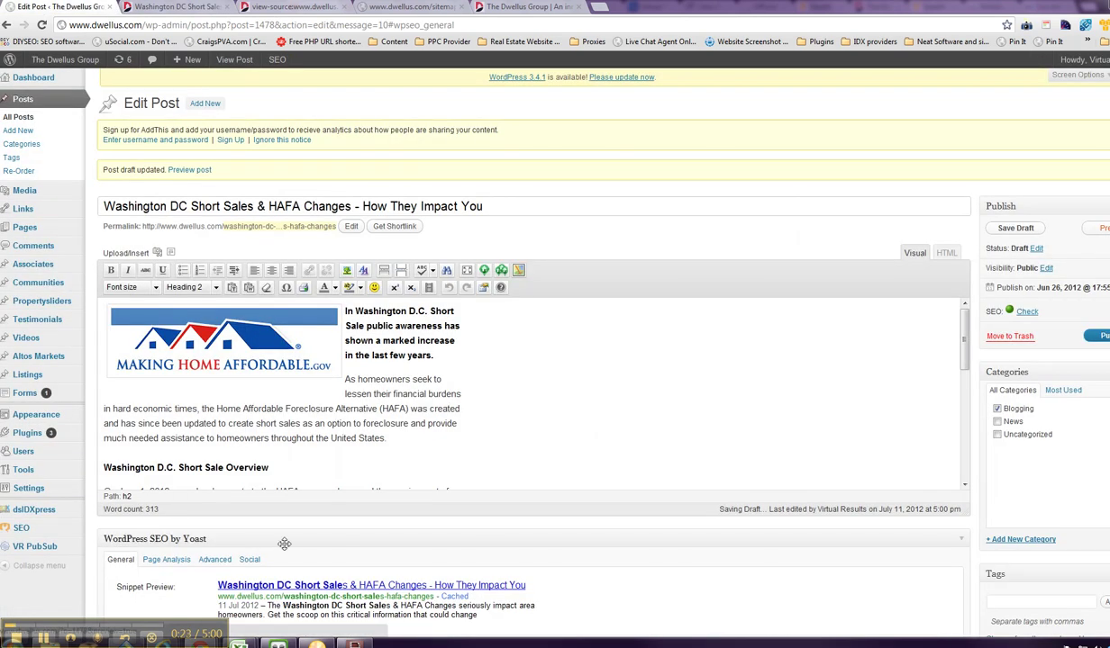
{"action": "mouse_move", "coordinate": [20, 525]}
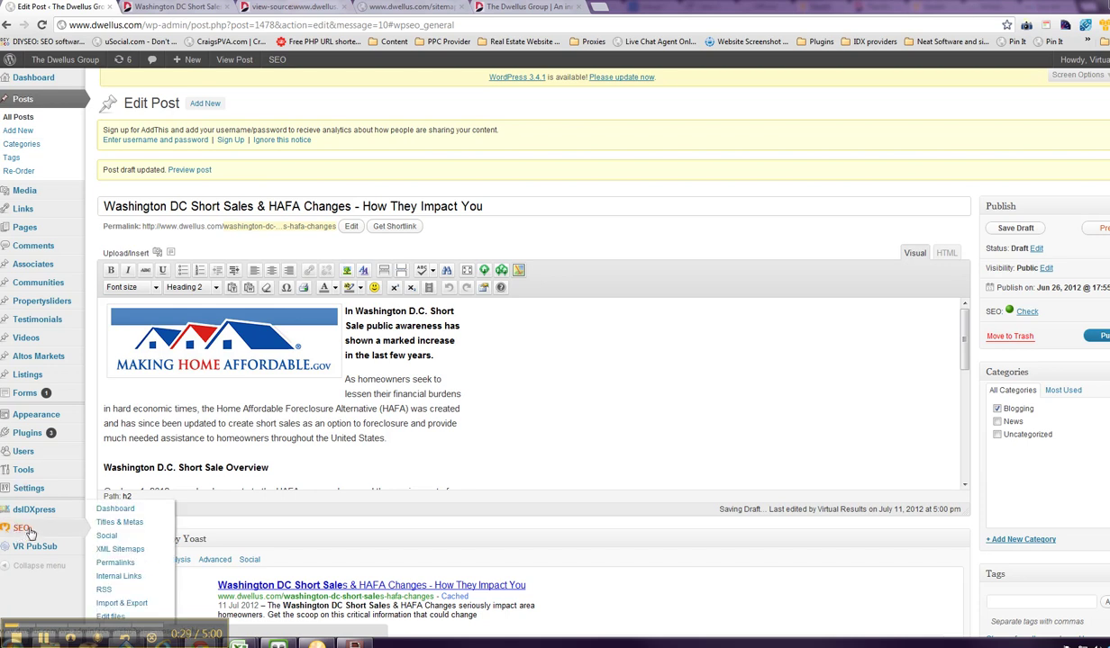
{"action": "left_click", "coordinate": [27, 529]}
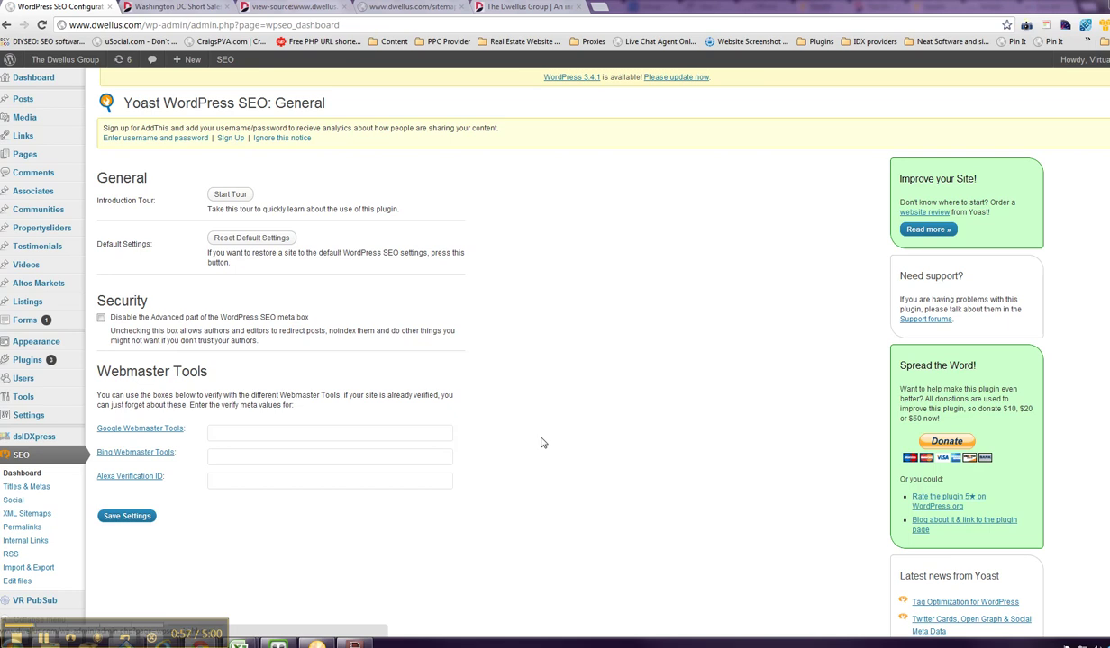
{"action": "left_click", "coordinate": [216, 431]}
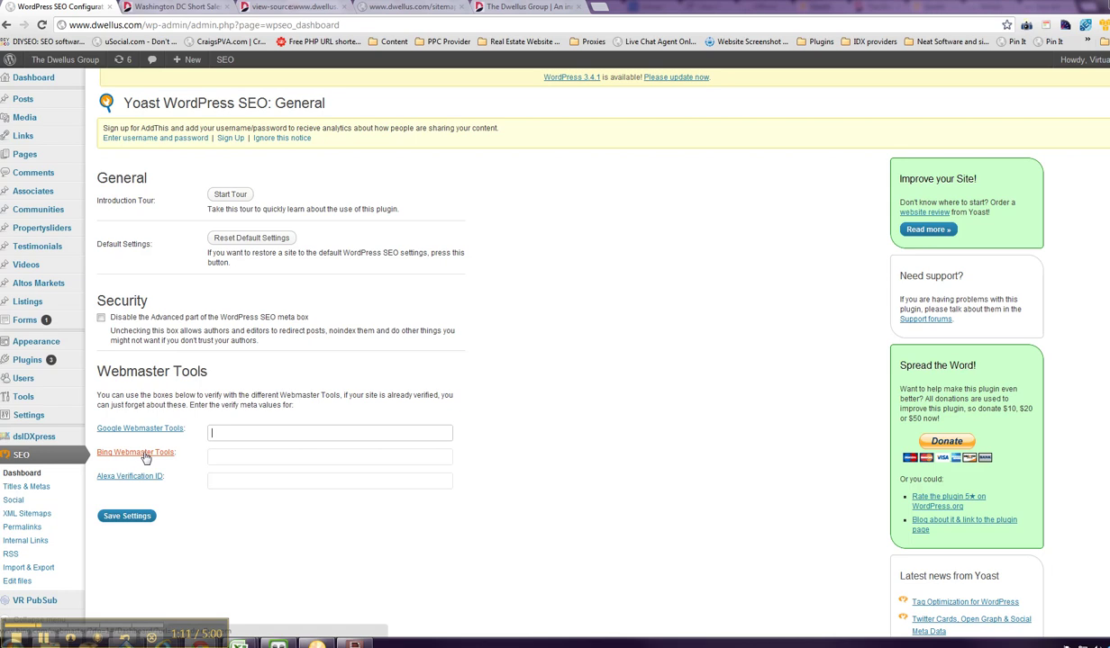
{"action": "left_click", "coordinate": [214, 458]}
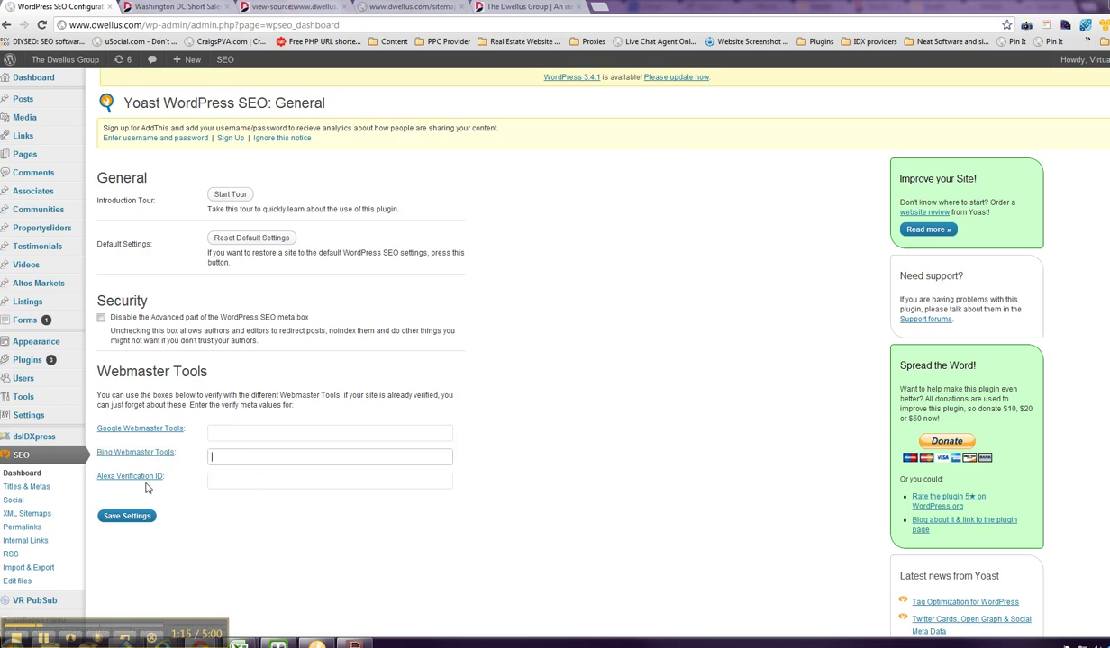
{"action": "left_click", "coordinate": [225, 480]}
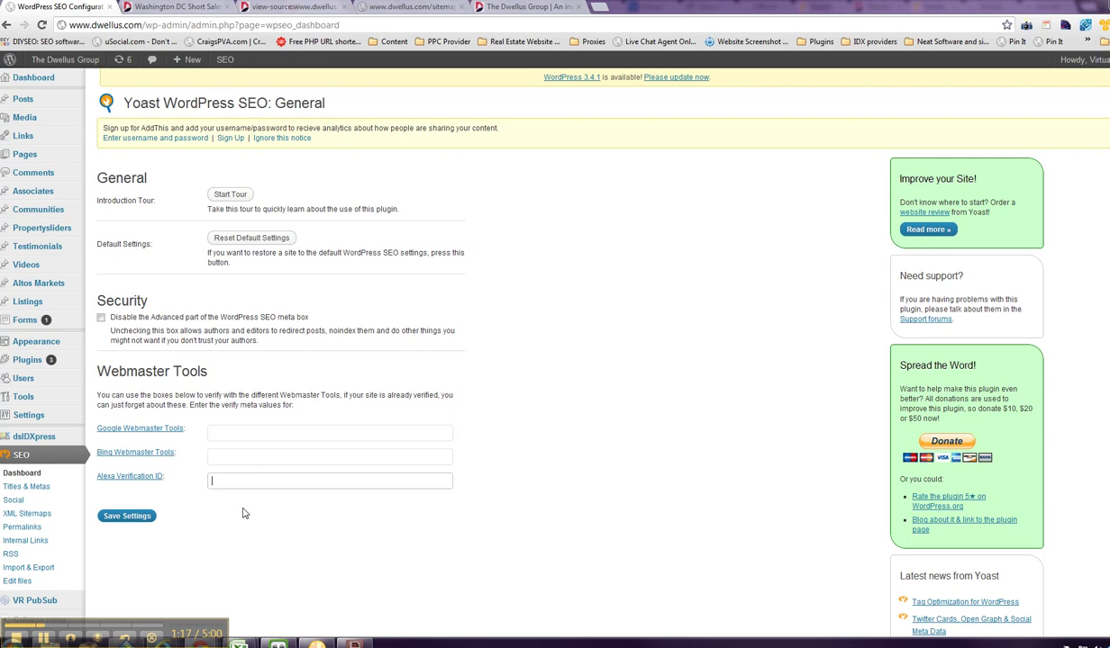
Open the Titles & Metas homepage settings and review the title and meta description templates, enlarging the description box to read it all
{"action": "left_click", "coordinate": [27, 487]}
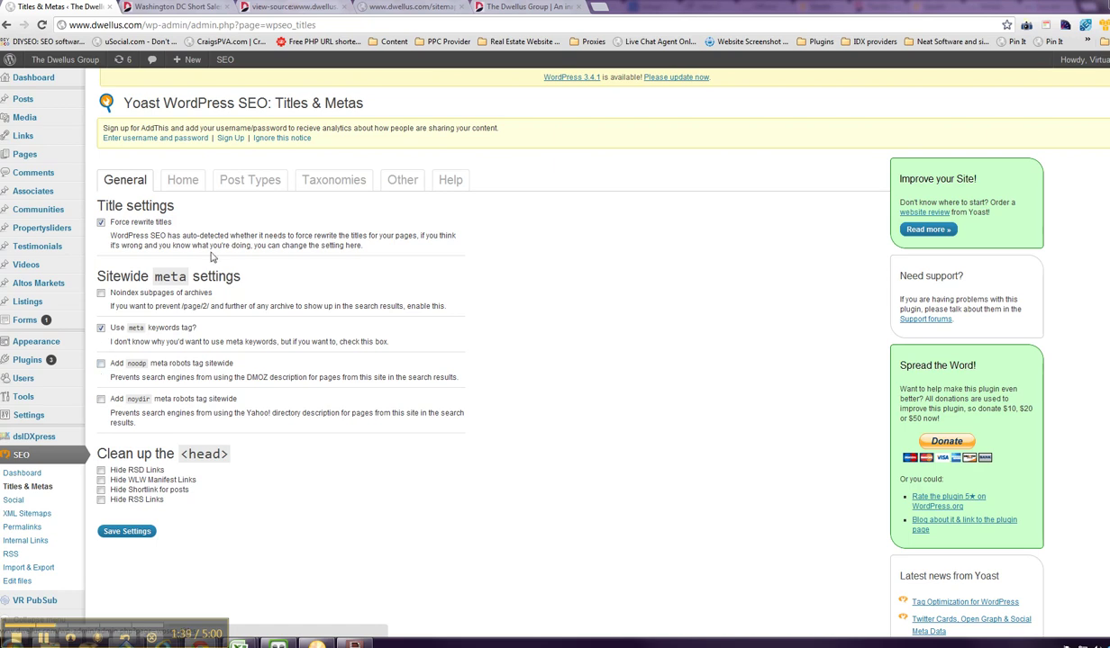
{"action": "left_click", "coordinate": [182, 180]}
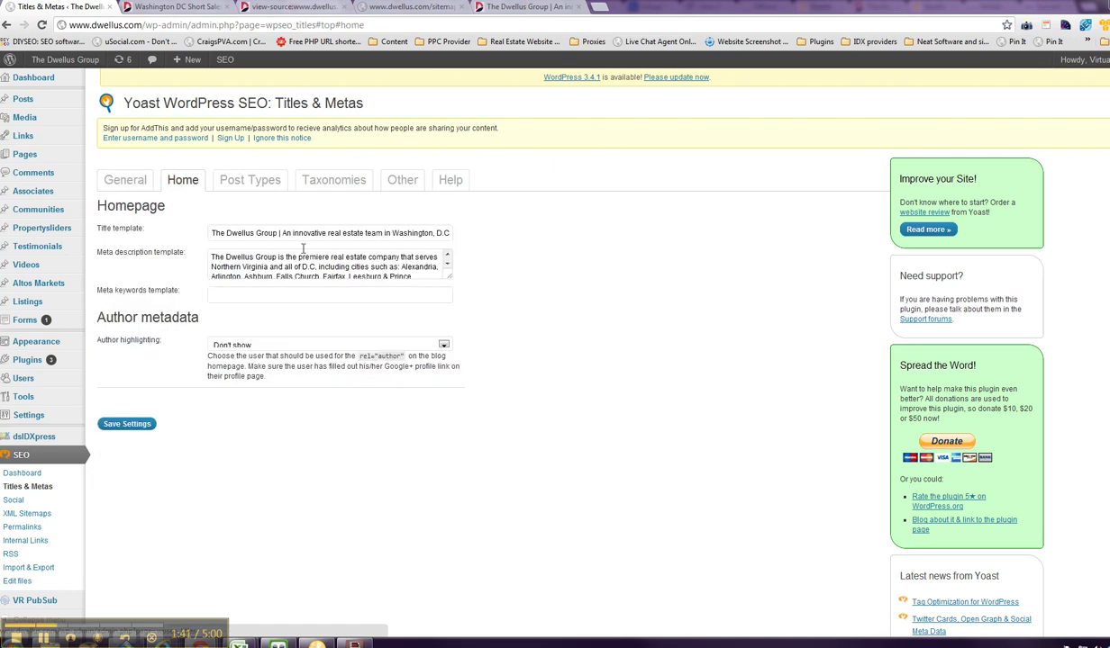
{"action": "left_click_drag", "start_coordinate": [212, 231], "coordinate": [460, 232]}
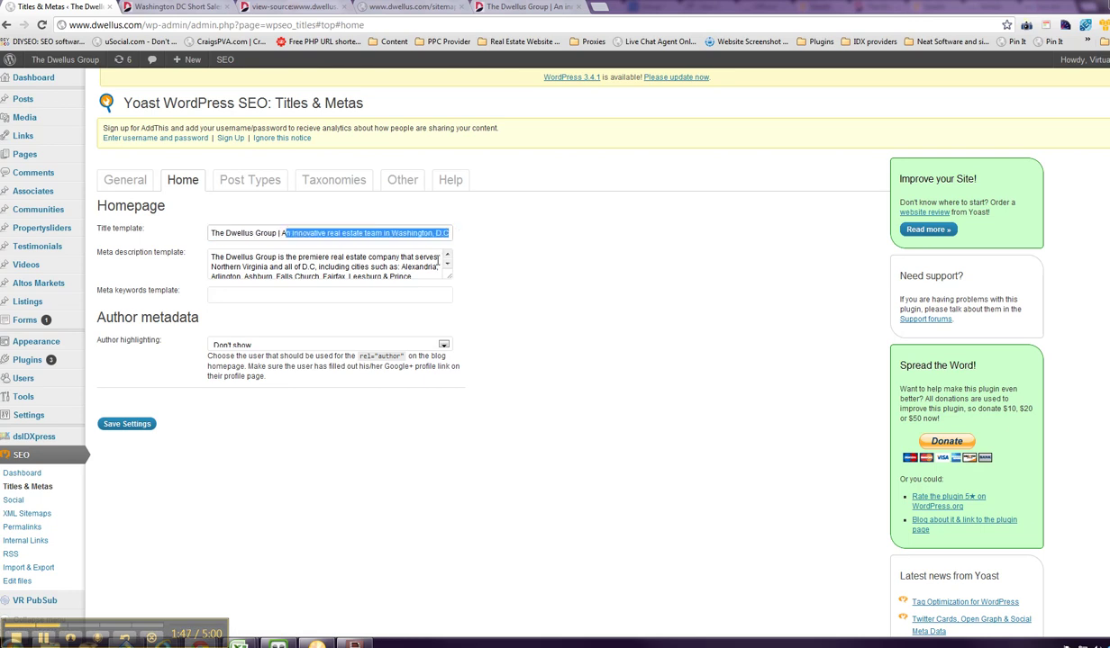
{"action": "left_click_drag", "start_coordinate": [211, 257], "coordinate": [360, 257]}
{"action": "left_click_drag", "start_coordinate": [210, 258], "coordinate": [379, 267]}
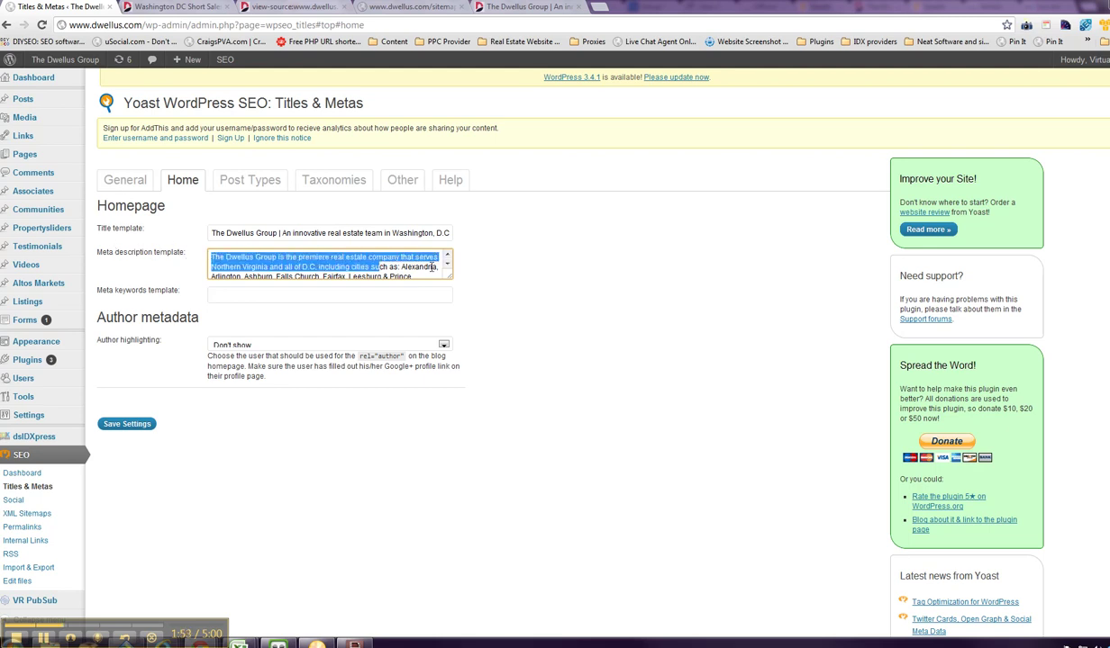
{"action": "left_click_drag", "start_coordinate": [449, 277], "coordinate": [475, 297]}
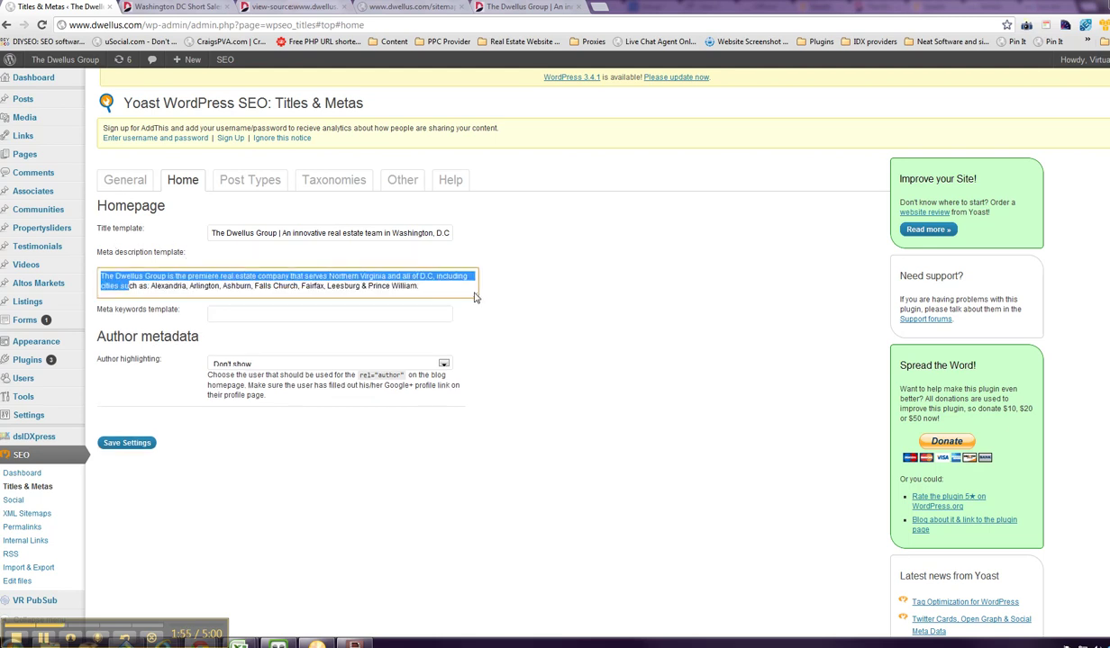
{"action": "left_click", "coordinate": [426, 277]}
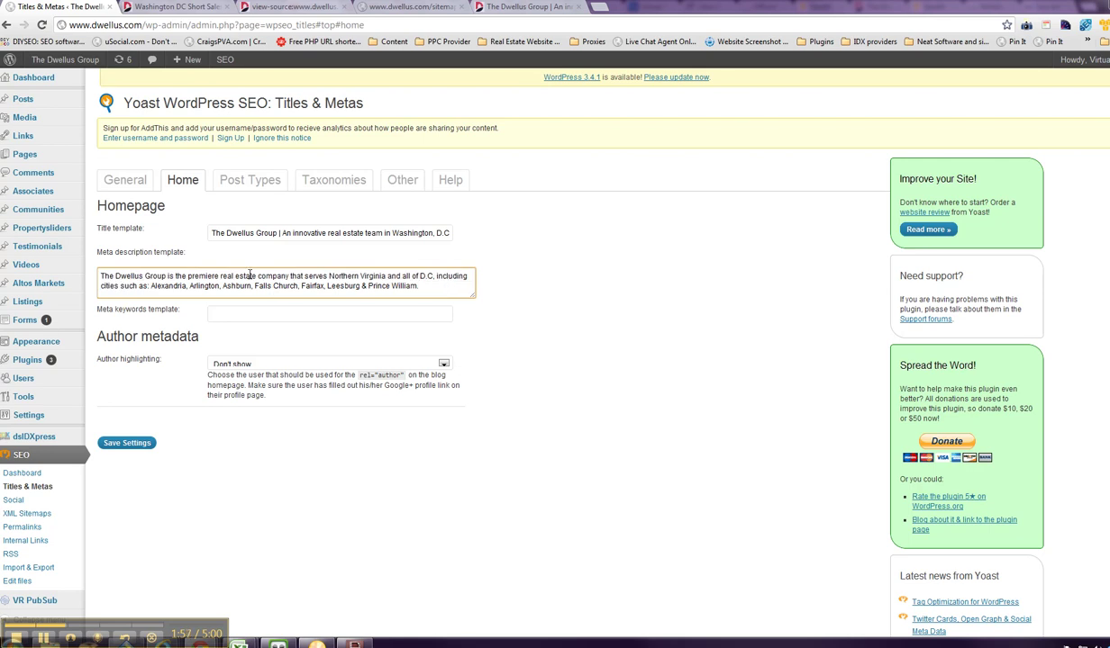
{"action": "mouse_move", "coordinate": [221, 277]}
{"action": "left_mouse_down"}
{"action": "mouse_move", "coordinate": [257, 276]}
{"action": "mouse_move", "coordinate": [249, 285]}
{"action": "mouse_move", "coordinate": [220, 276]}
{"action": "left_mouse_up"}
{"action": "left_click", "coordinate": [219, 276]}
Set the homepage's author highlighting to customer under Author metadata
{"action": "left_click_drag", "start_coordinate": [192, 337], "coordinate": [114, 340]}
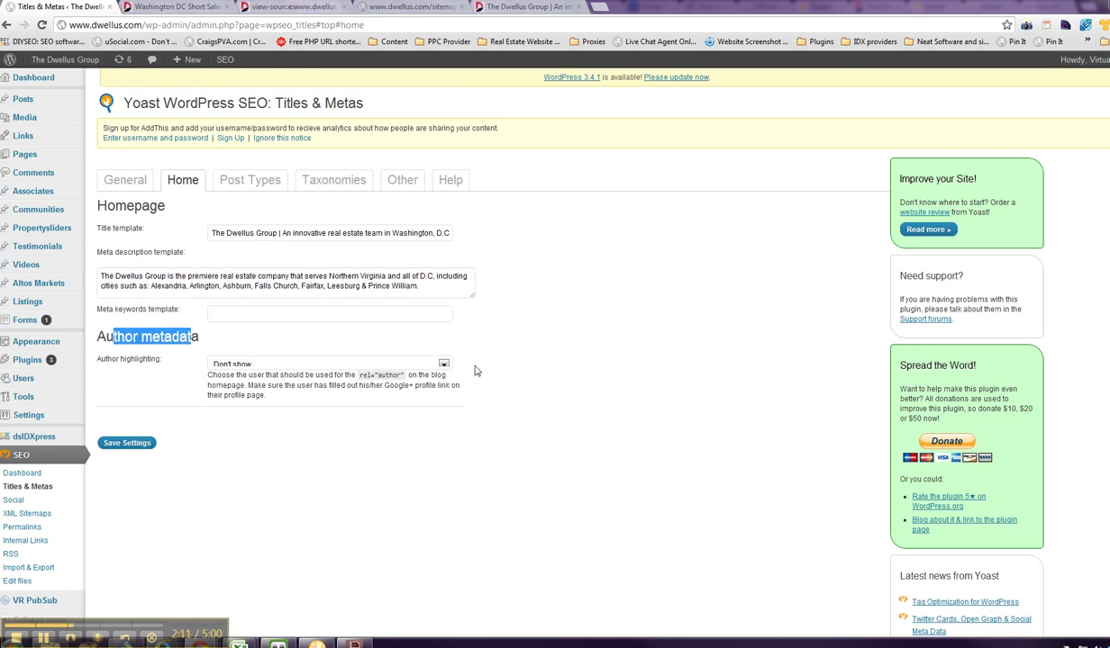
{"action": "left_click", "coordinate": [425, 362]}
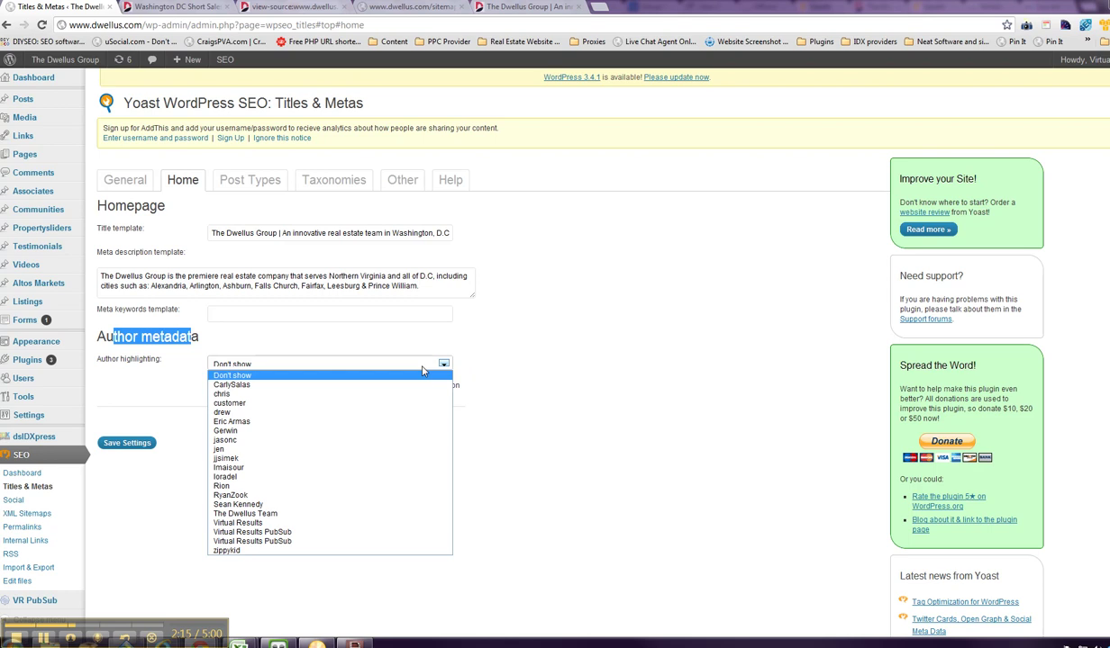
{"action": "key", "text": "Down"}
{"action": "key", "text": "Down"}
{"action": "key", "text": "Down"}
{"action": "key", "text": "Return"}
{"action": "left_click", "coordinate": [419, 369]}
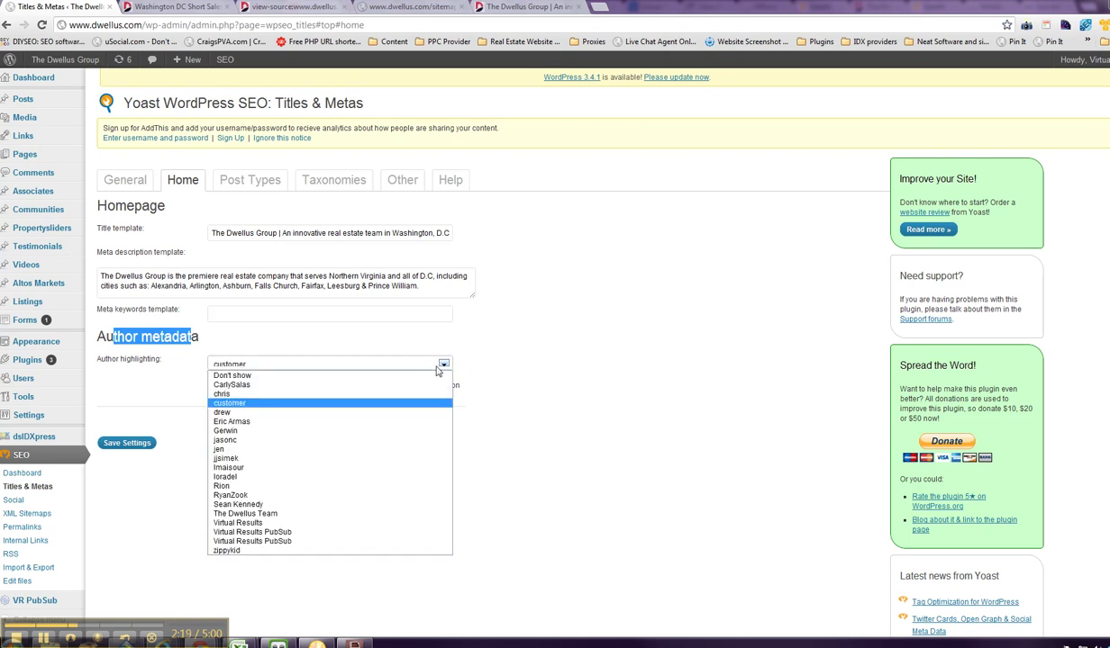
{"action": "left_click", "coordinate": [424, 359]}
{"action": "left_click", "coordinate": [500, 399]}
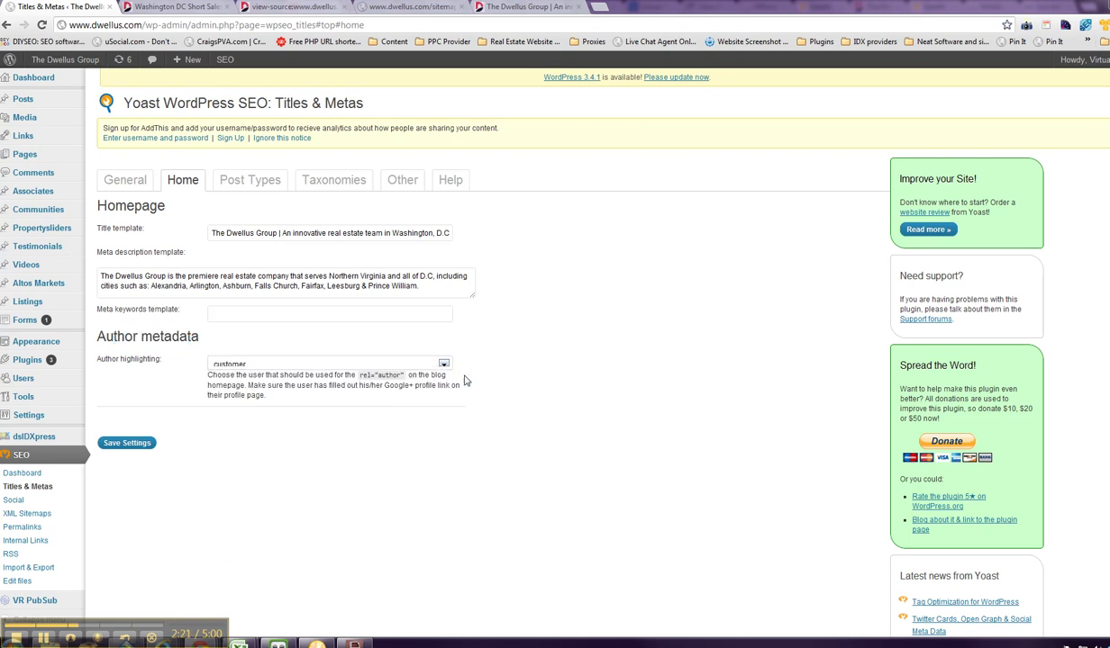
{"action": "left_click", "coordinate": [431, 365]}
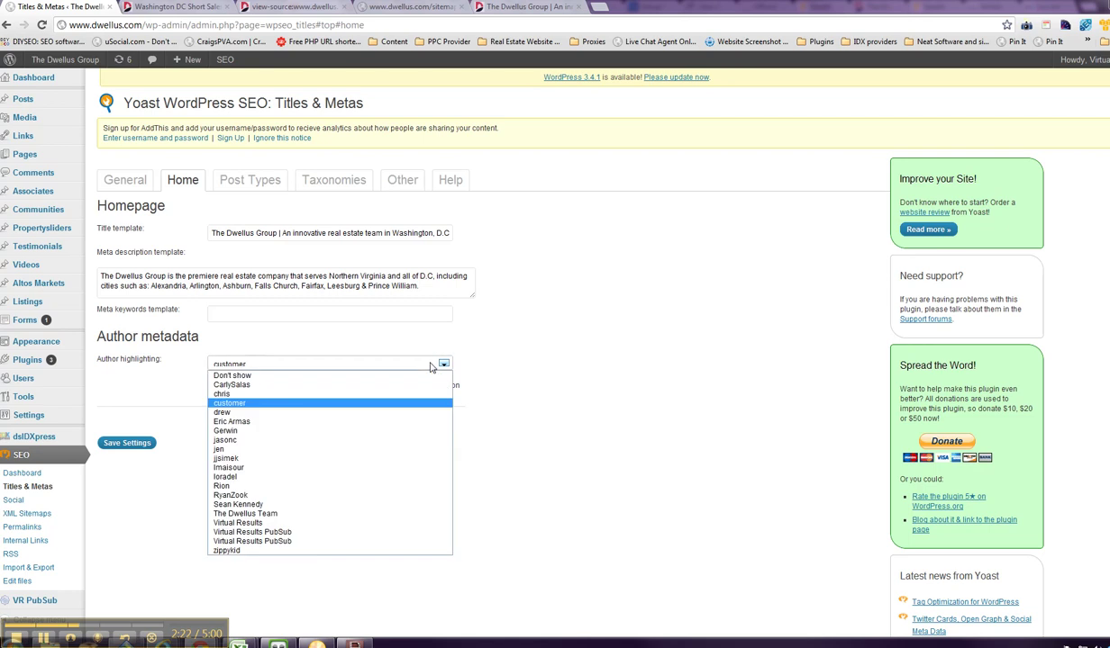
{"action": "left_click", "coordinate": [532, 400]}
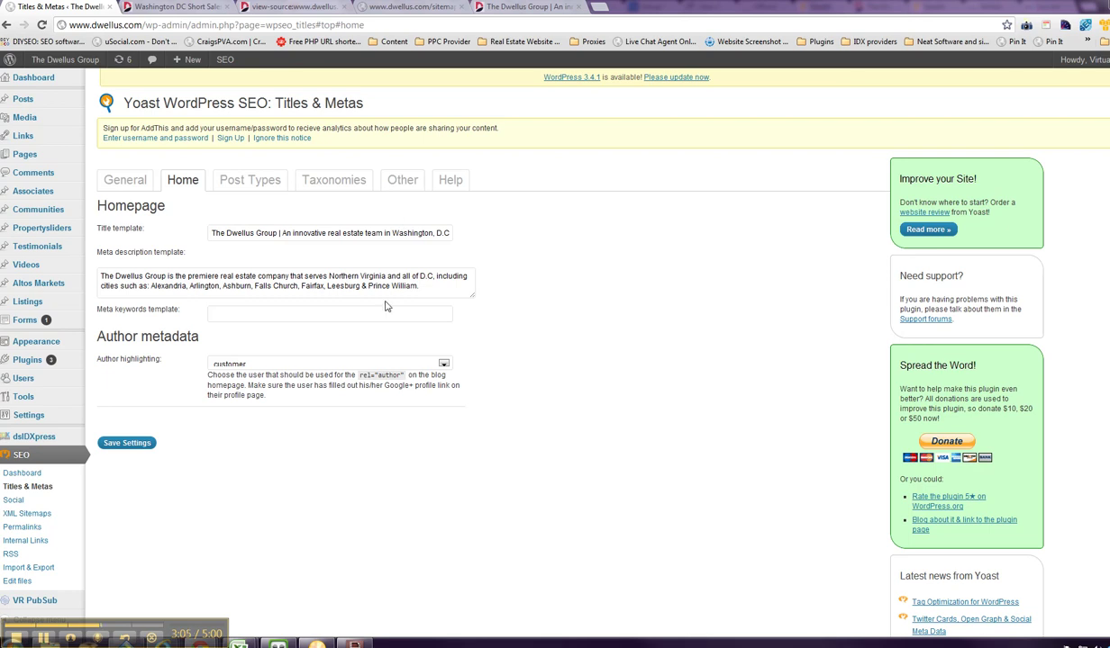
Review the title and meta description templates for posts, and look up the template variables in the Titles & Metas help
{"action": "left_click", "coordinate": [264, 184]}
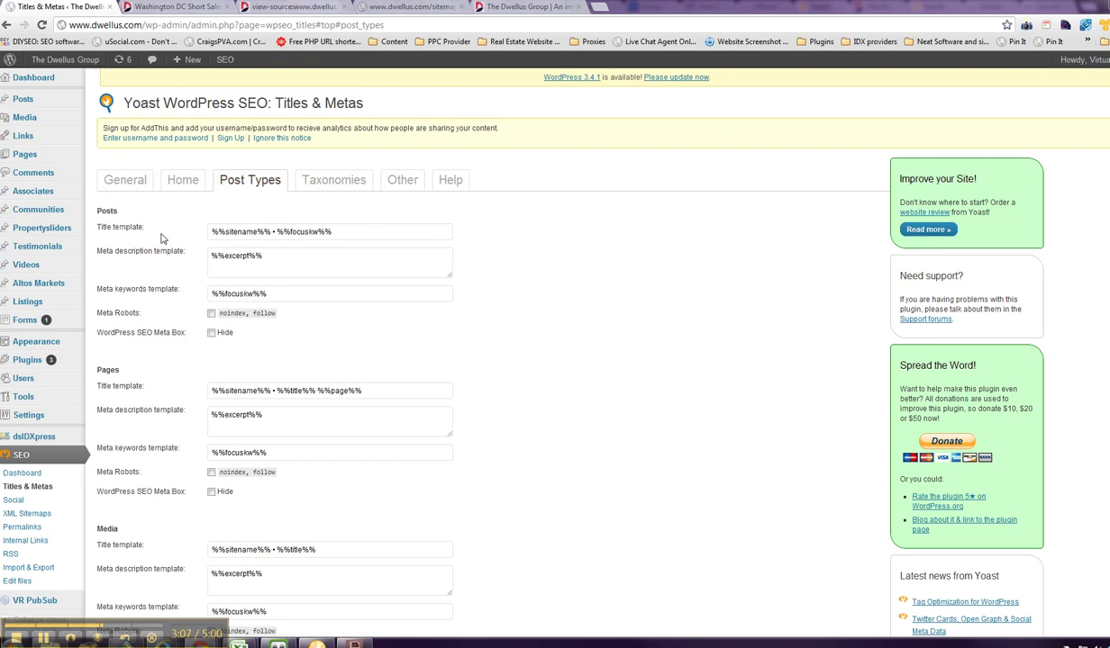
{"action": "left_click_drag", "start_coordinate": [213, 232], "coordinate": [271, 232]}
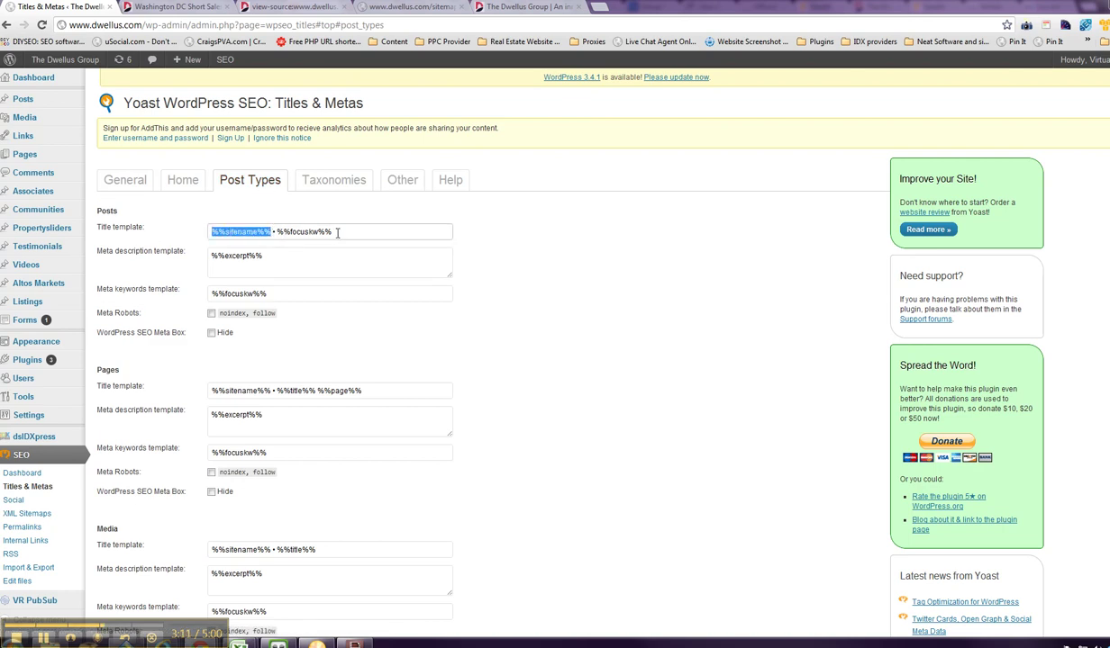
{"action": "left_click", "coordinate": [347, 233]}
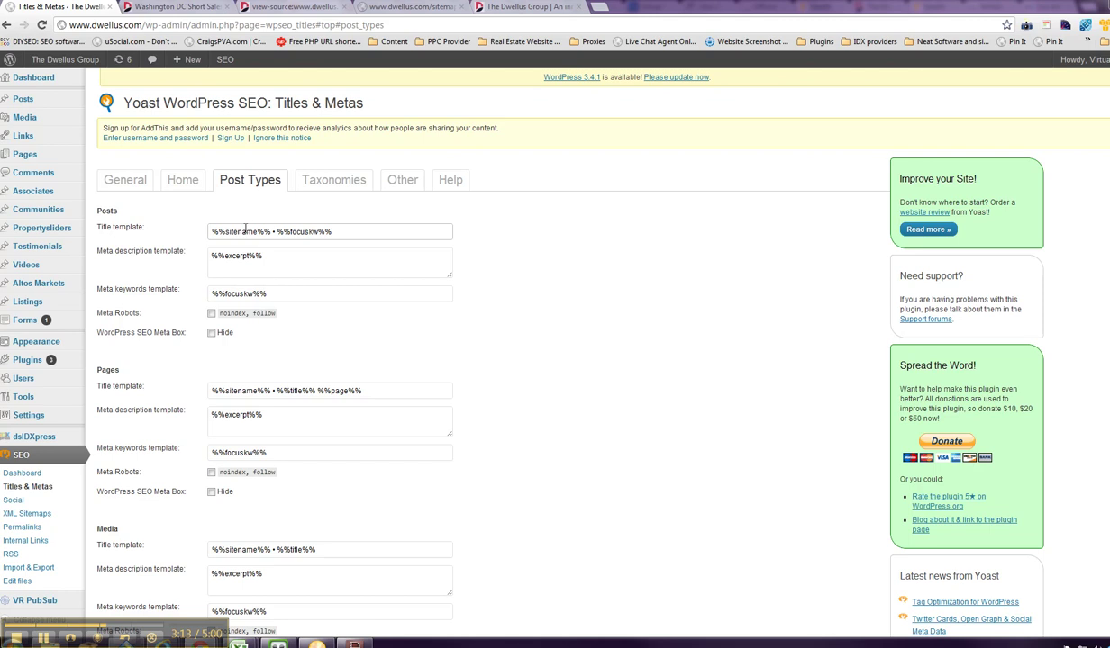
{"action": "left_click", "coordinate": [449, 180]}
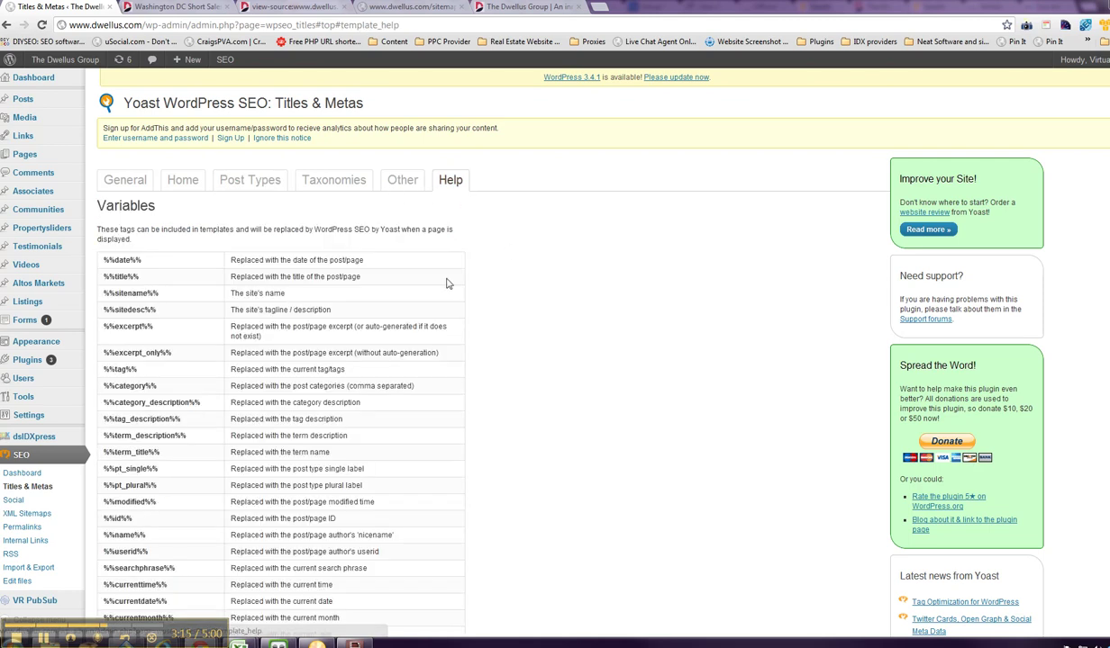
{"action": "left_click", "coordinate": [250, 180]}
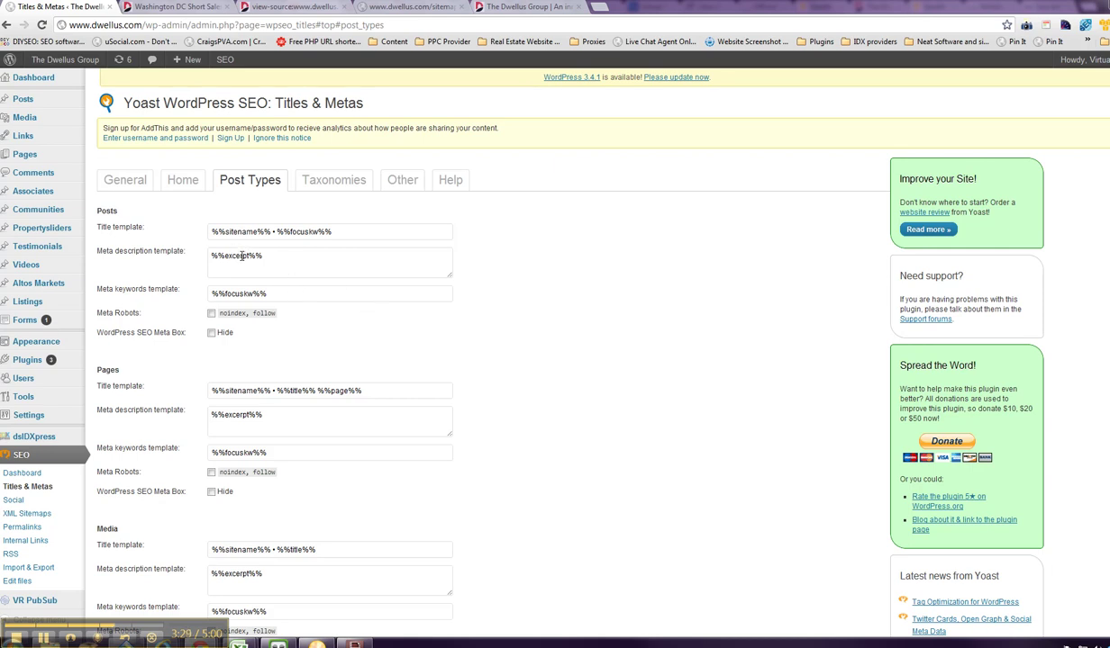
{"action": "left_click_drag", "start_coordinate": [263, 256], "coordinate": [207, 256]}
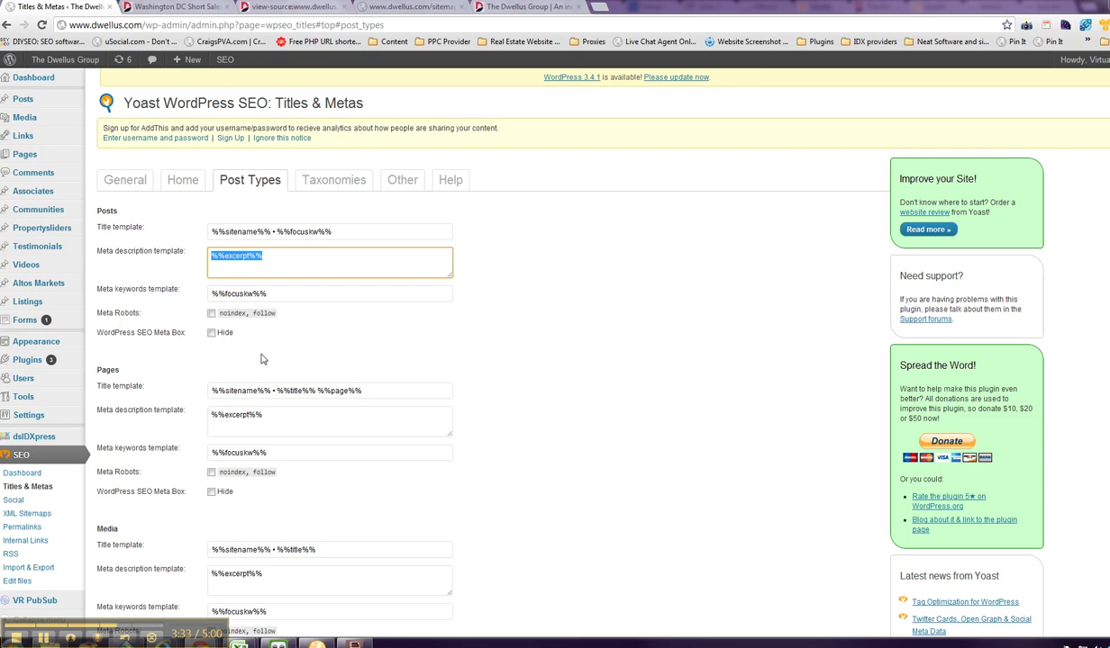
{"action": "left_click", "coordinate": [317, 266]}
Review the taxonomy templates and the author archive, date archive and special page settings in Titles & Metas
{"action": "left_click", "coordinate": [333, 180]}
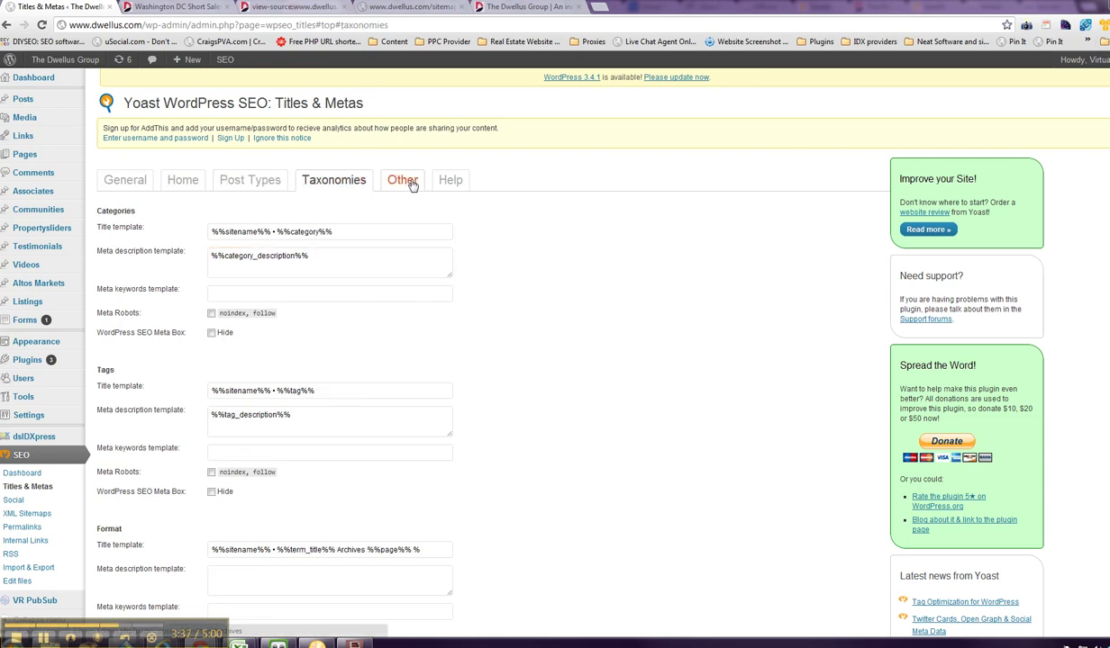
{"action": "left_click", "coordinate": [402, 181]}
{"action": "scroll", "coordinate": [567, 333], "scroll_direction": "down", "scroll_amount": 3}
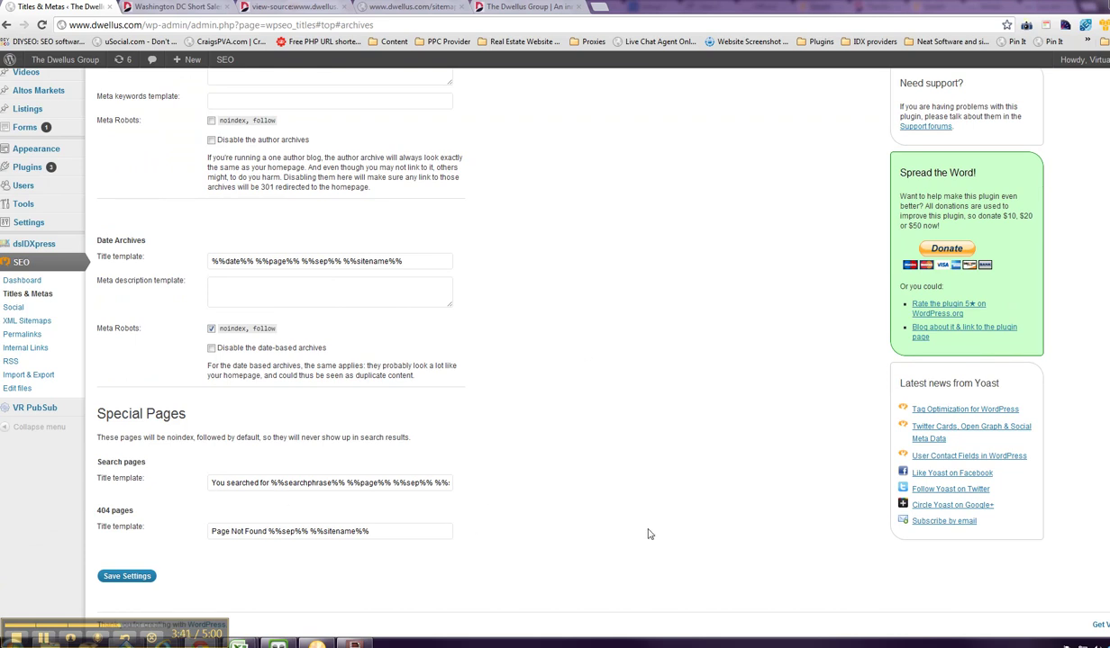
{"action": "scroll", "coordinate": [657, 382], "scroll_direction": "up", "scroll_amount": 2}
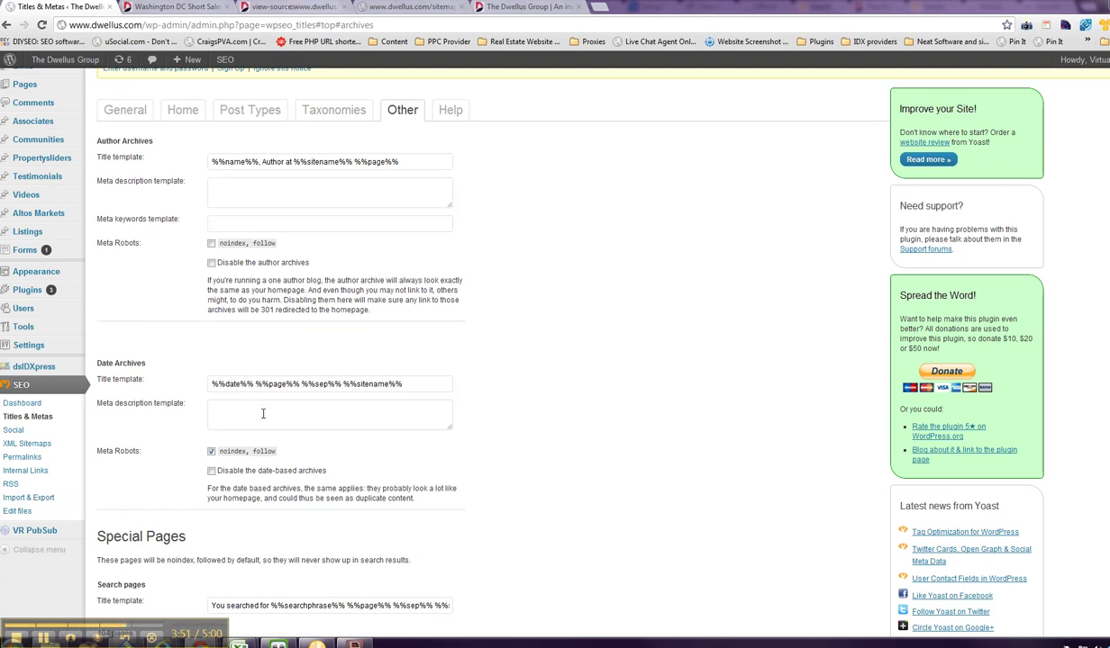
Export the WordPress SEO settings without taxonomy metadata, close the downloaded archive and read the instructions for importing settings
{"action": "left_click", "coordinate": [36, 504]}
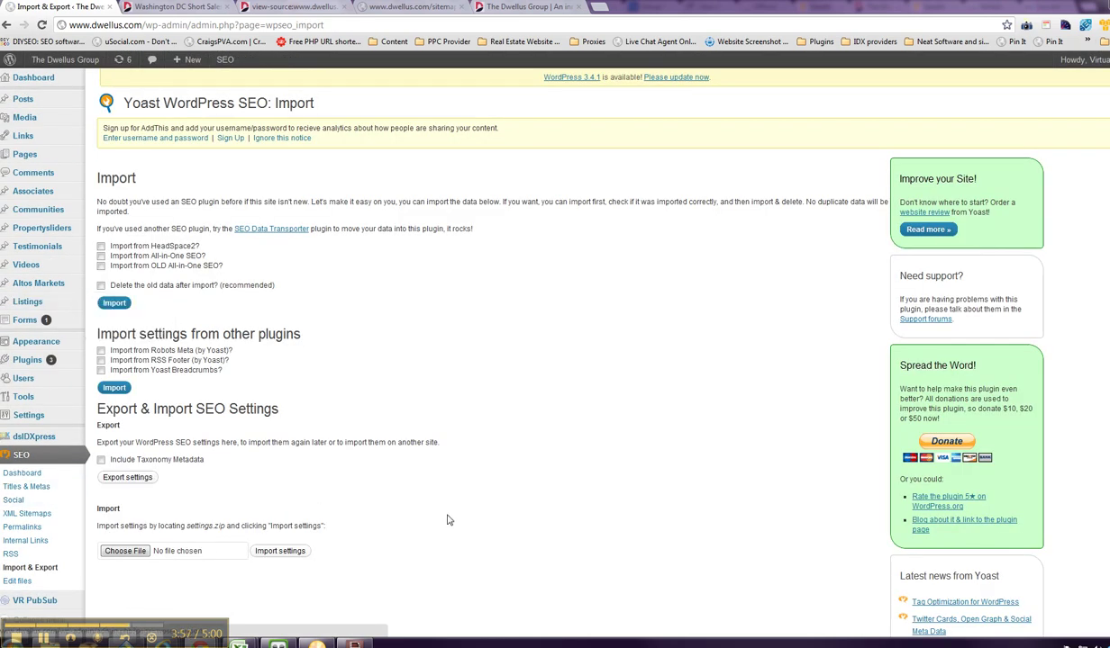
{"action": "left_click", "coordinate": [130, 477]}
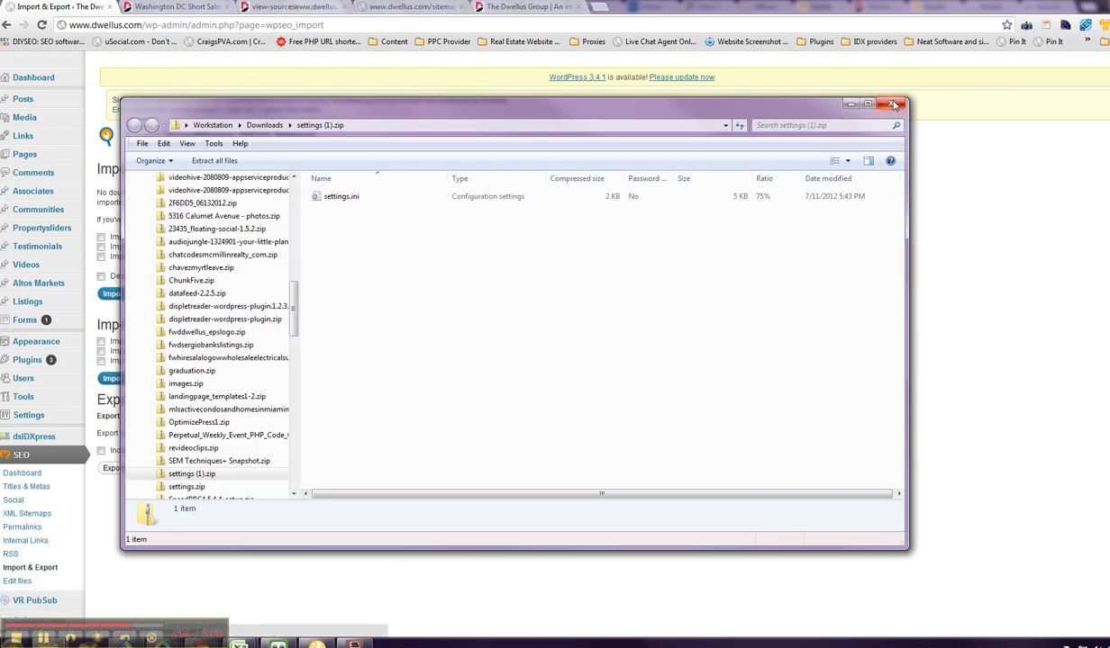
{"action": "left_click", "coordinate": [893, 106]}
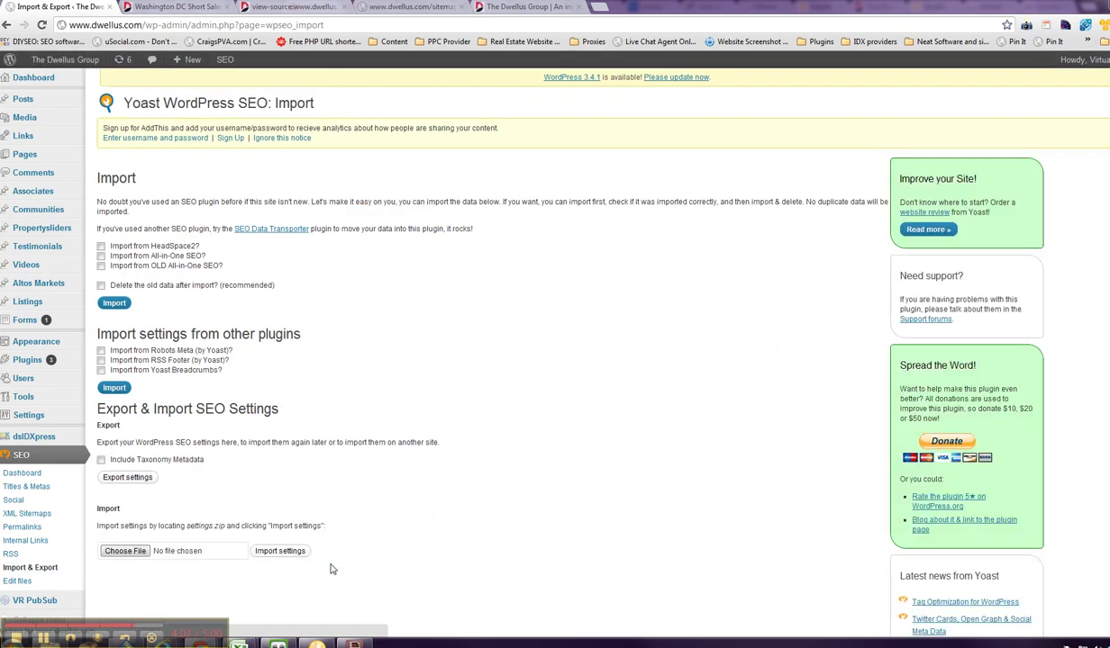
{"action": "left_click_drag", "start_coordinate": [105, 526], "coordinate": [269, 526]}
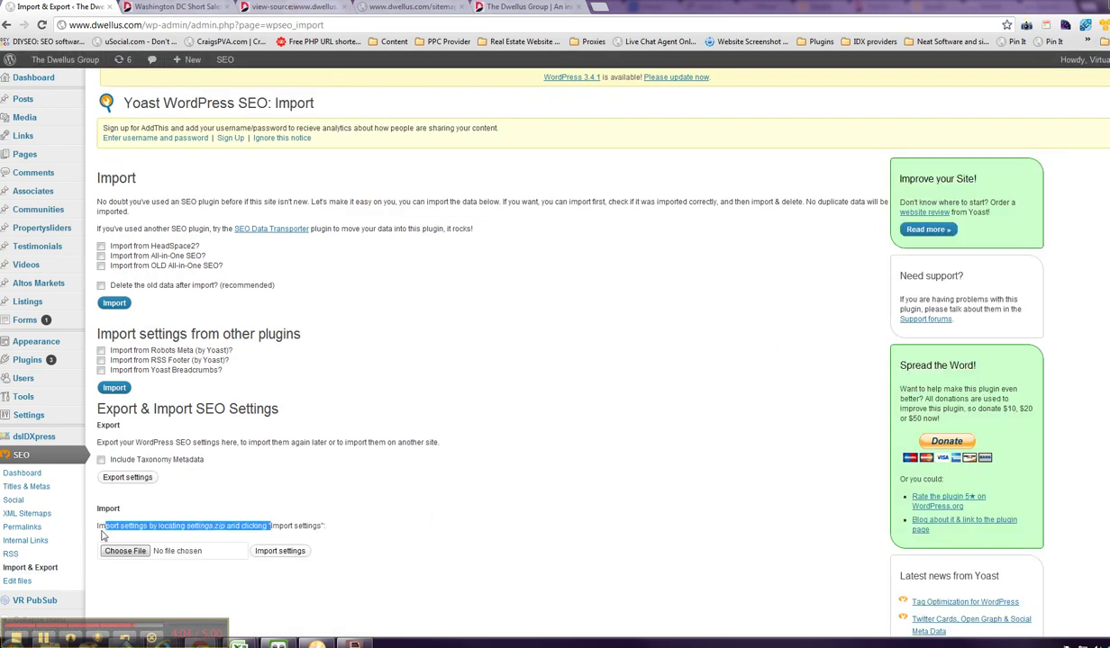
Review the Facebook OpenGraph and Twitter options in the SEO Social settings, and open the XML Sitemaps settings
{"action": "left_click", "coordinate": [14, 500]}
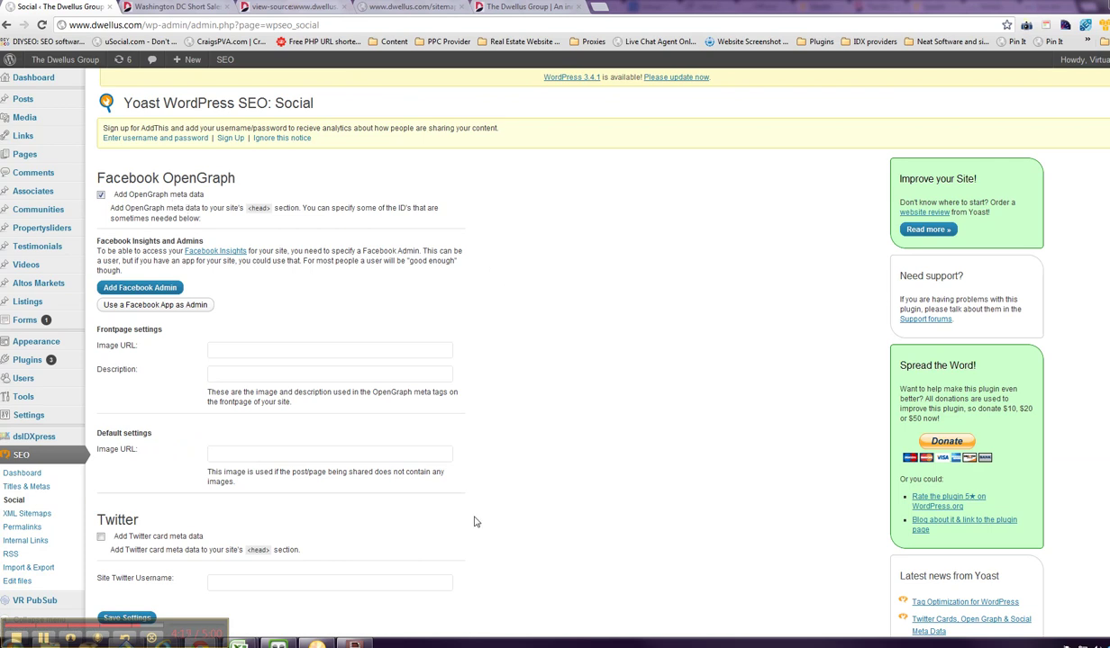
{"action": "scroll", "coordinate": [504, 504], "scroll_direction": "down", "scroll_amount": 1}
{"action": "left_click", "coordinate": [36, 452]}
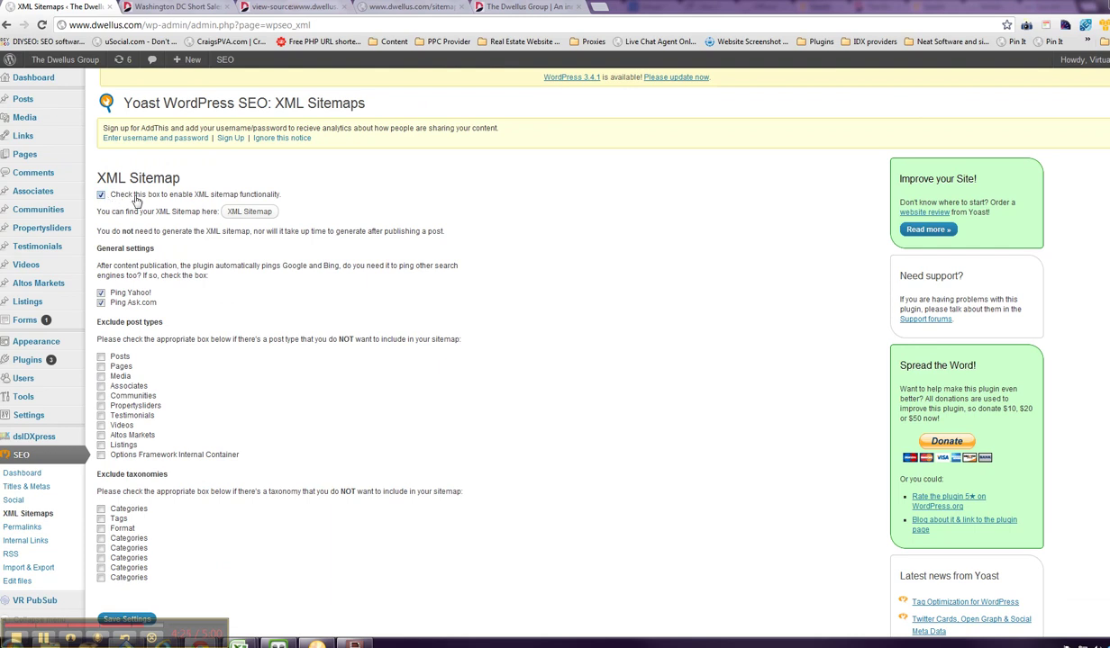
Open the site's generated XML sitemap and examine its address and the page content
{"action": "left_click", "coordinate": [251, 214]}
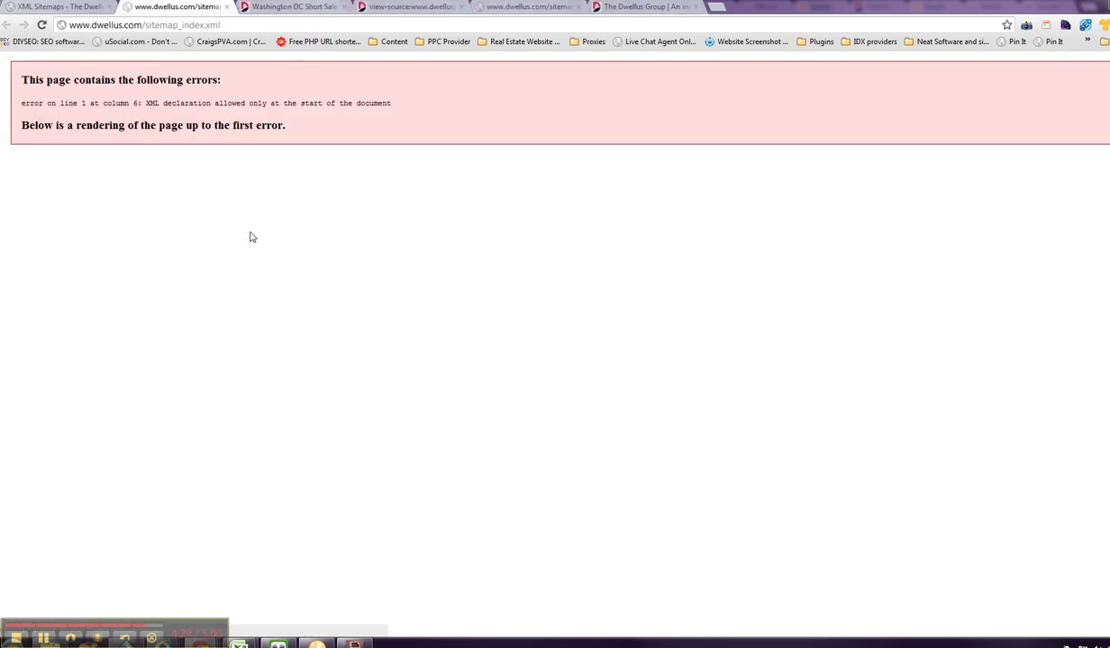
{"action": "left_click_drag", "start_coordinate": [31, 114], "coordinate": [74, 85]}
{"action": "left_click", "coordinate": [398, 100]}
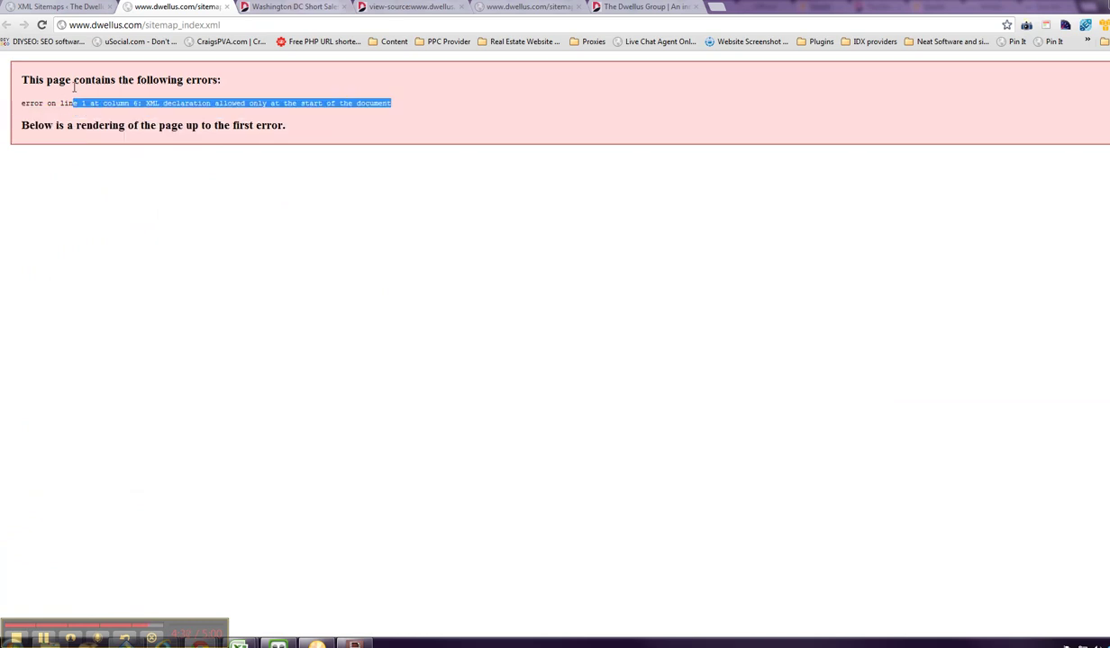
{"action": "left_click", "coordinate": [228, 24]}
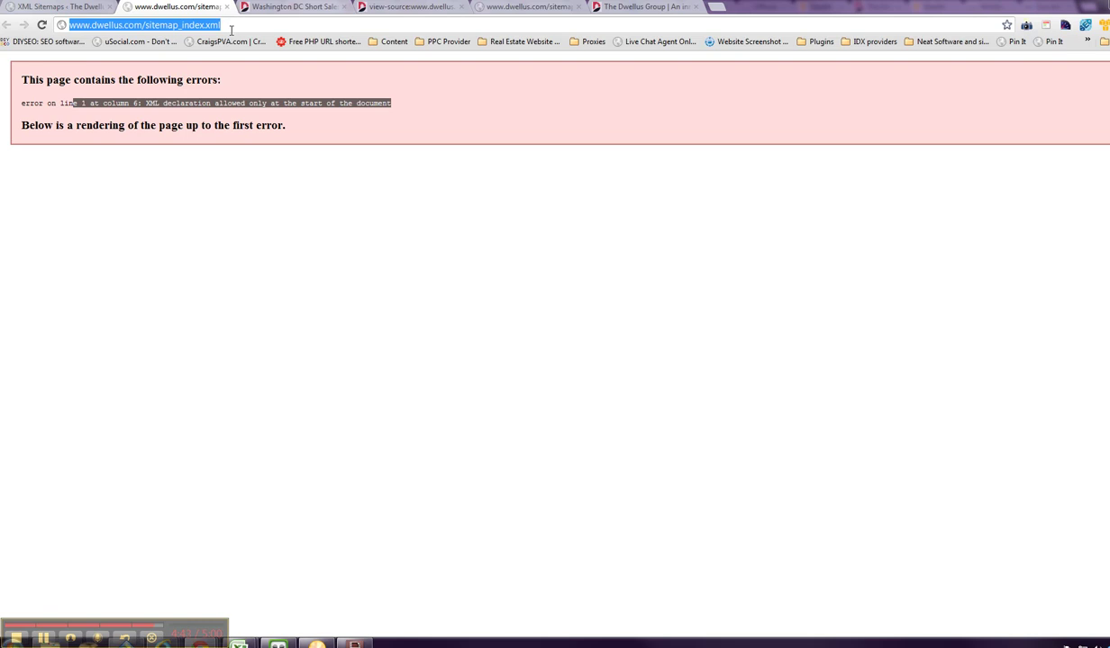
{"action": "left_click", "coordinate": [231, 30]}
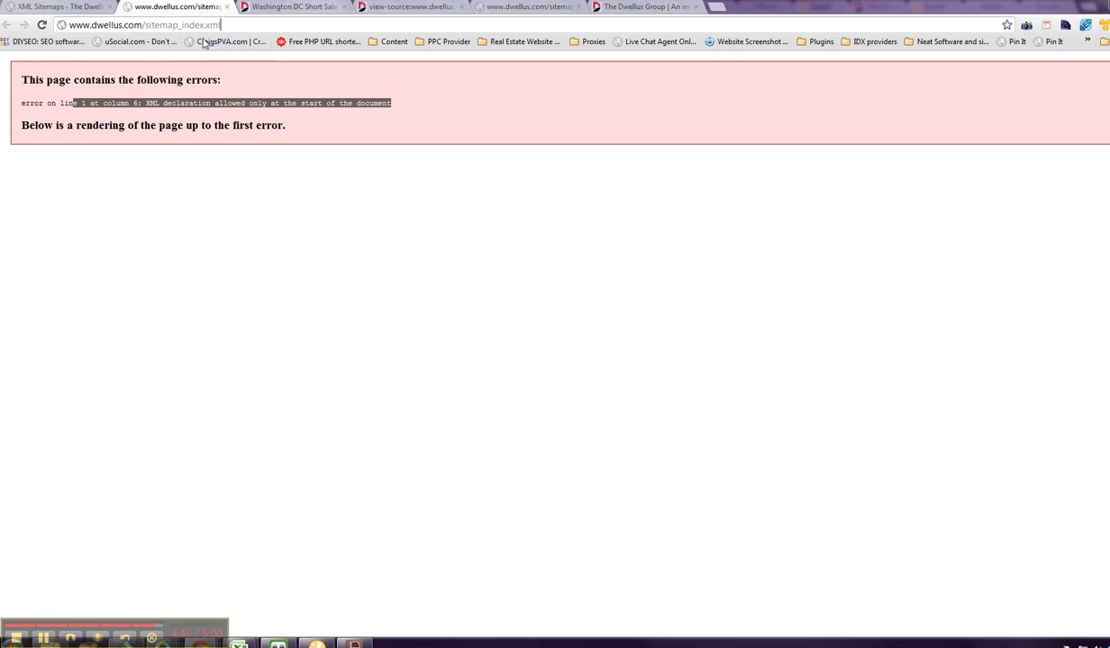
{"action": "left_click", "coordinate": [398, 97]}
{"action": "left_click_drag", "start_coordinate": [398, 101], "coordinate": [304, 145]}
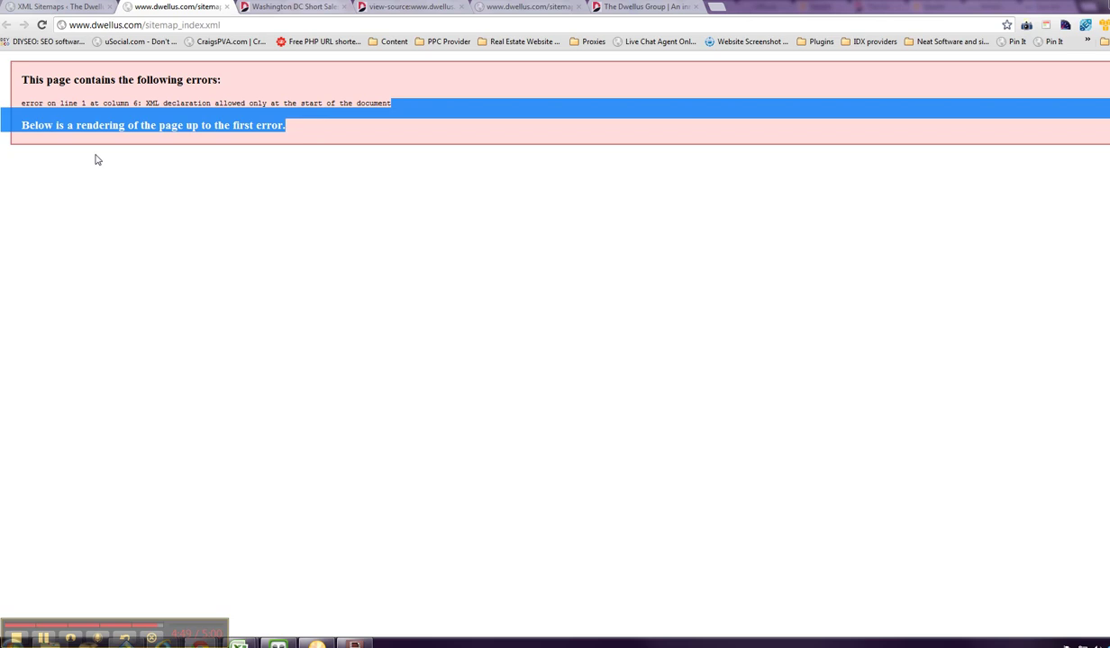
{"action": "left_click", "coordinate": [203, 103]}
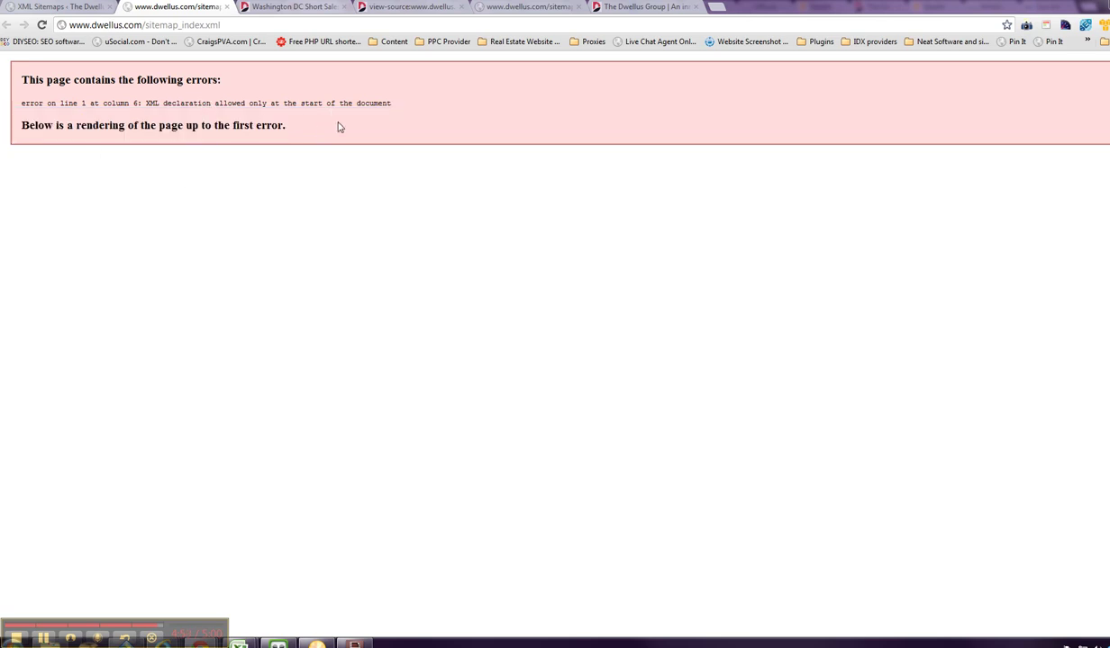